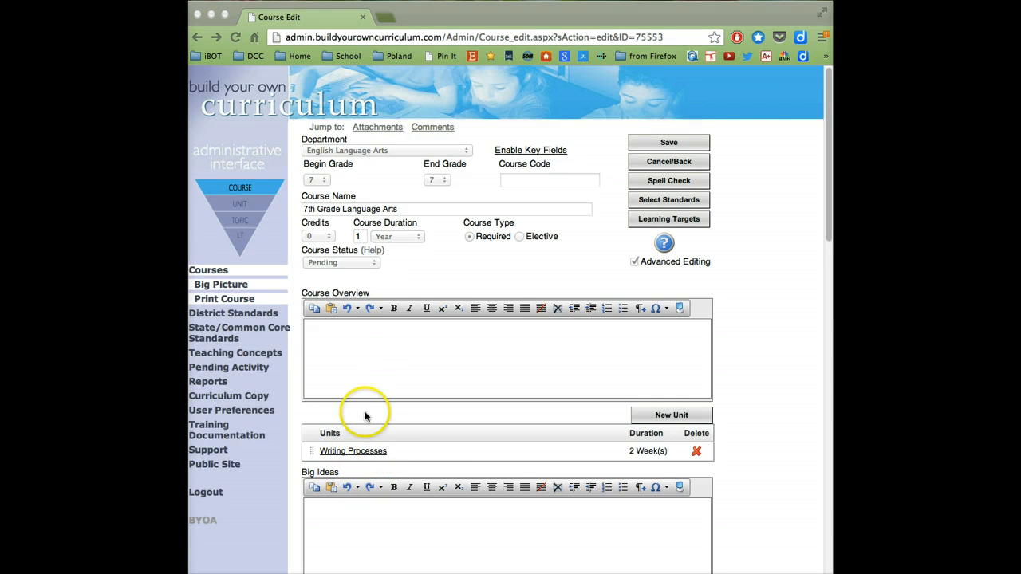
# - Open the Writing Processes unit of the 7th Grade Language Arts course and start a new topic in it
pyautogui.click(357, 452)
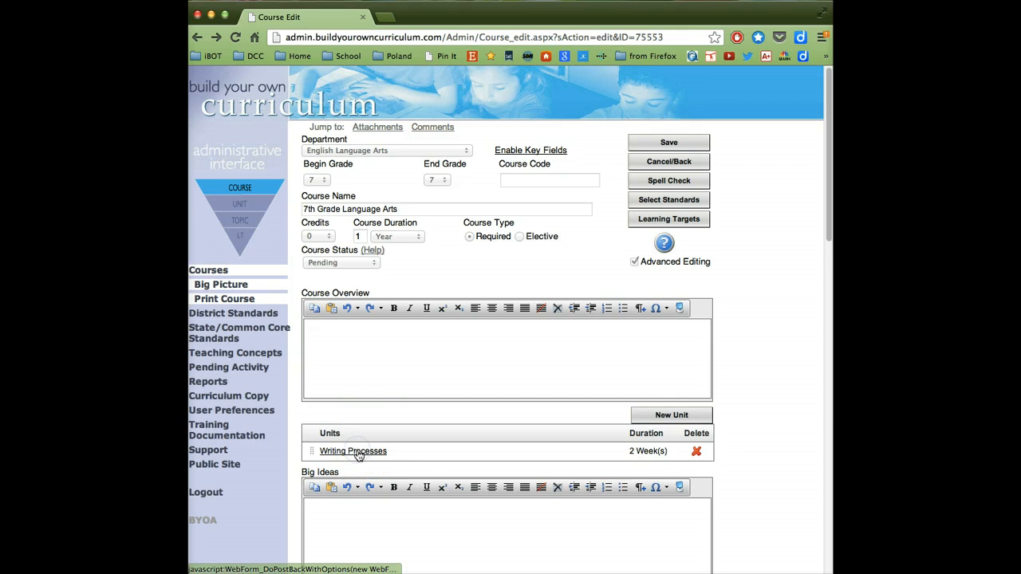
pyautogui.click(357, 452)
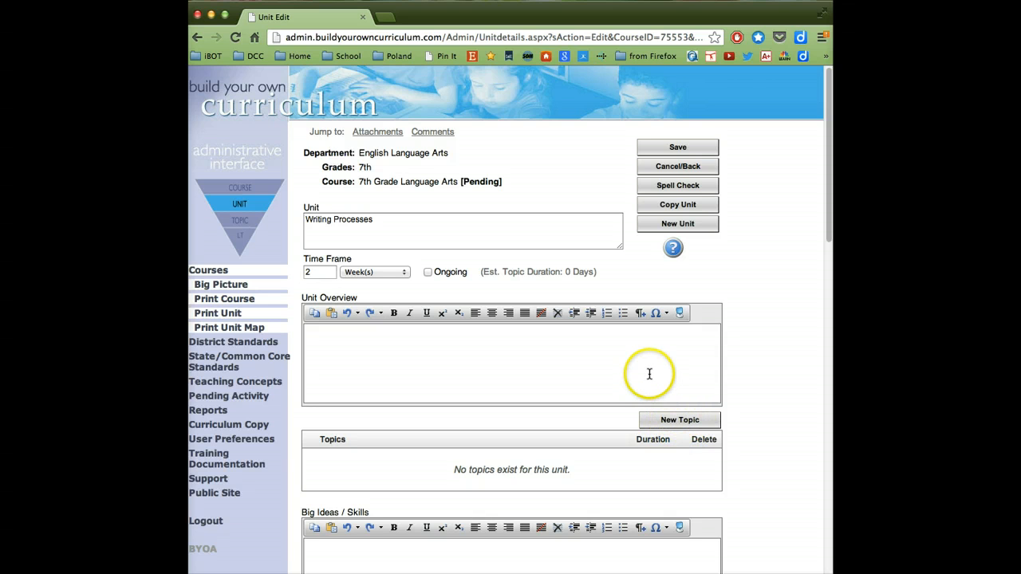
pyautogui.click(678, 423)
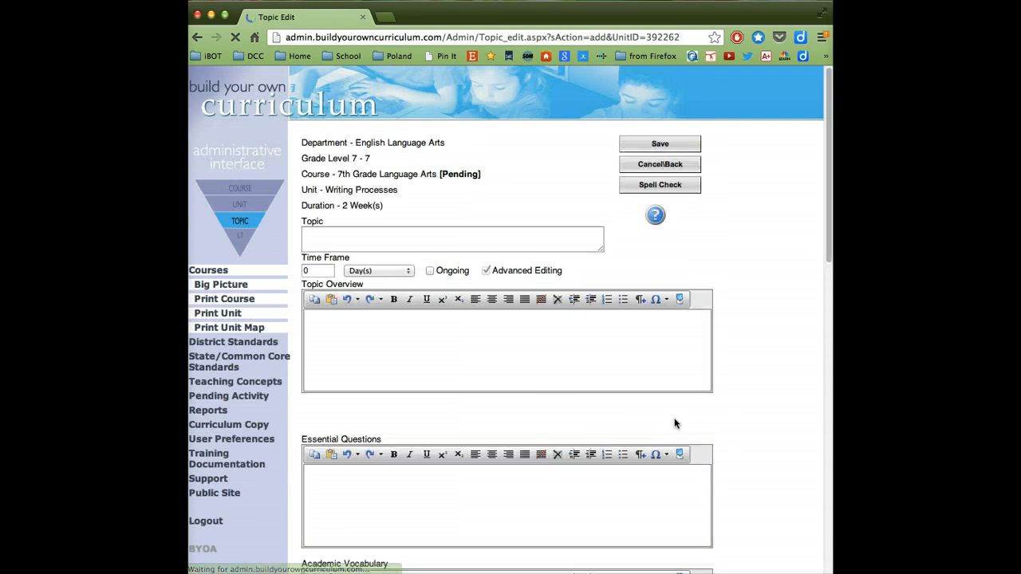
pyautogui.click(385, 235)
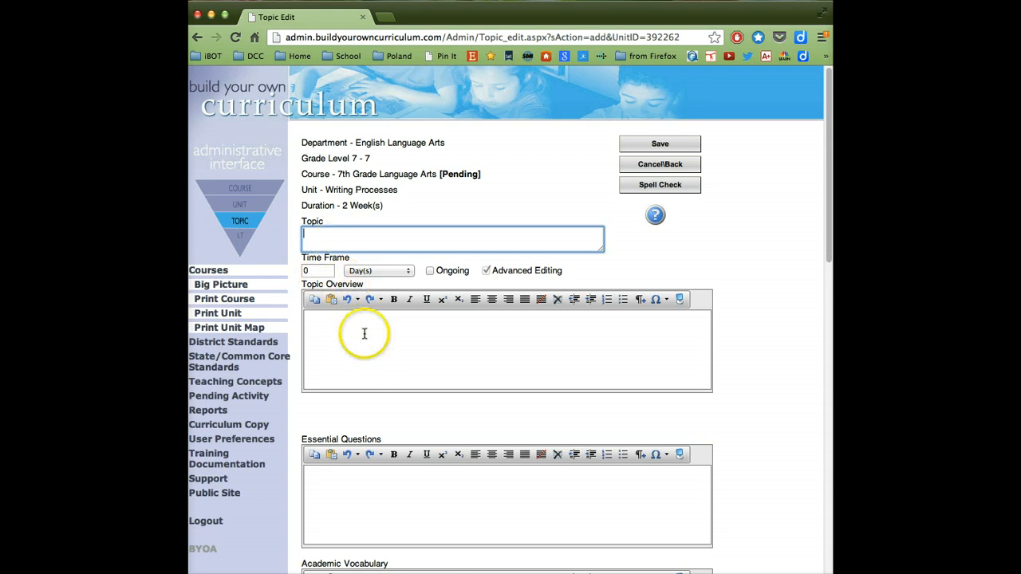
# - Look through the blank topic form's sections, from Topic Overview and Essential Questions down to Connections
pyautogui.scroll(-8, 378, 346)
pyautogui.scroll(-7, 377, 347)
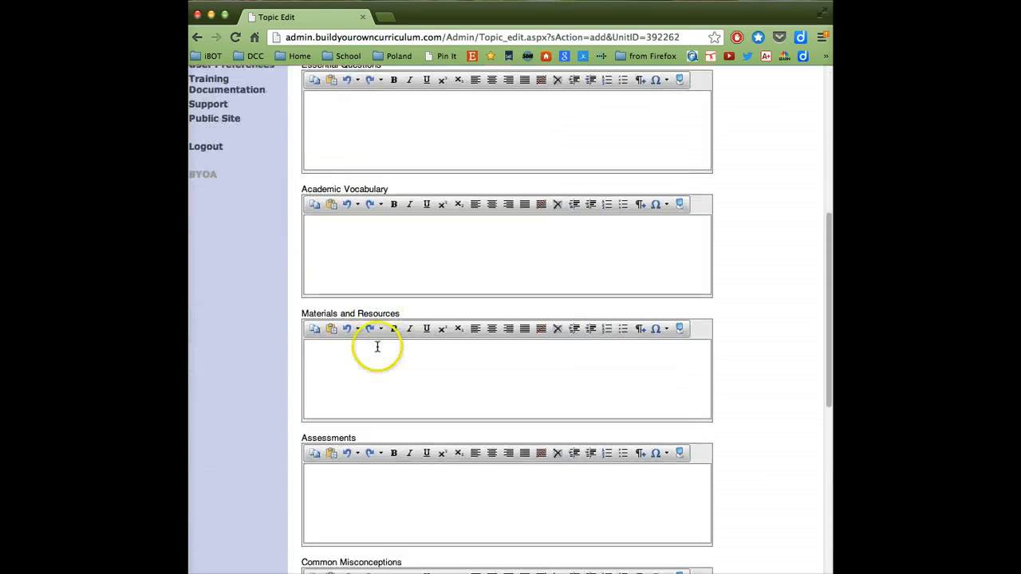
pyautogui.scroll(-4, 378, 351)
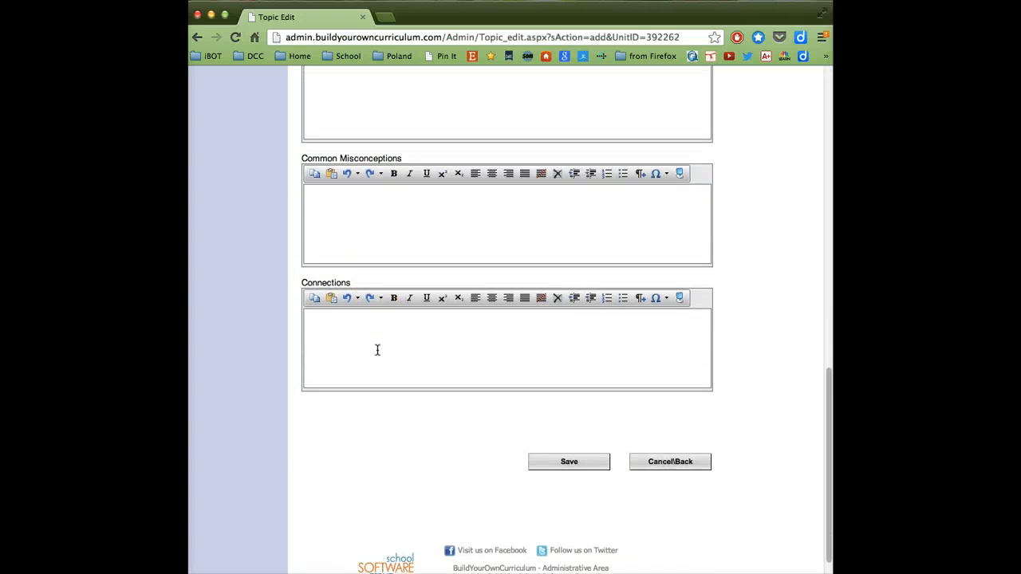
pyautogui.scroll(5, 377, 349)
pyautogui.scroll(13, 378, 349)
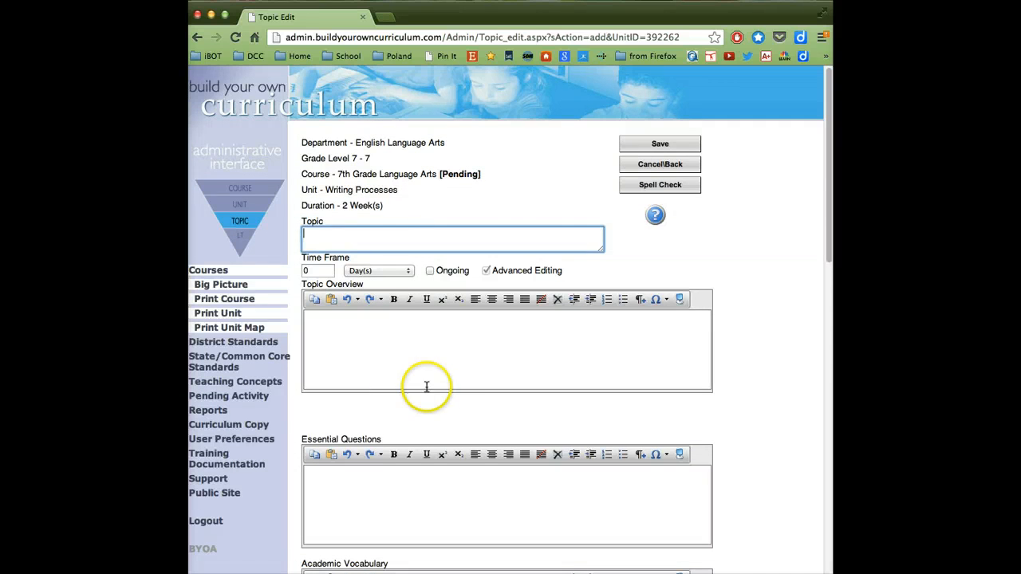
pyautogui.click(410, 481)
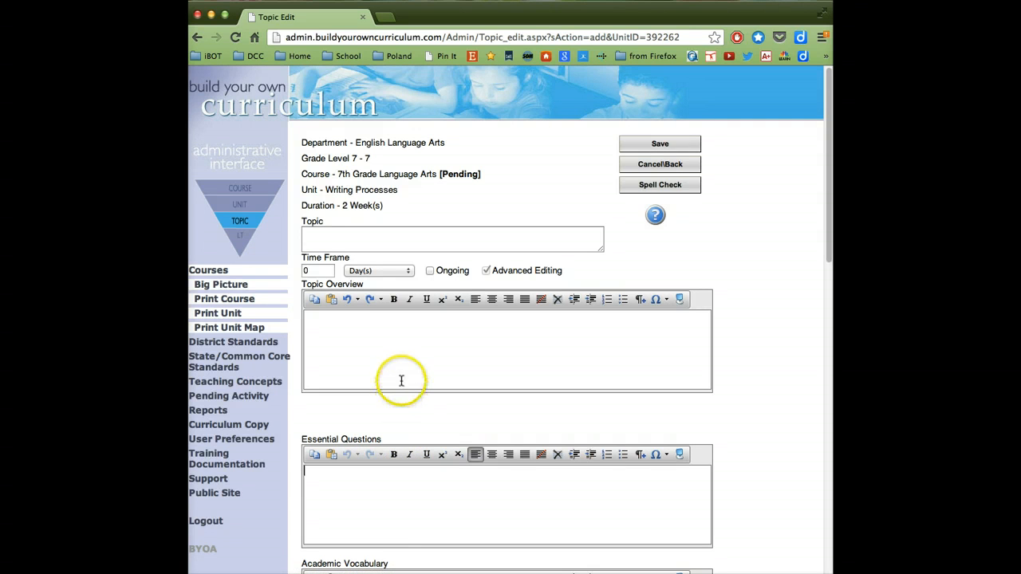
pyautogui.scroll(-2, 401, 379)
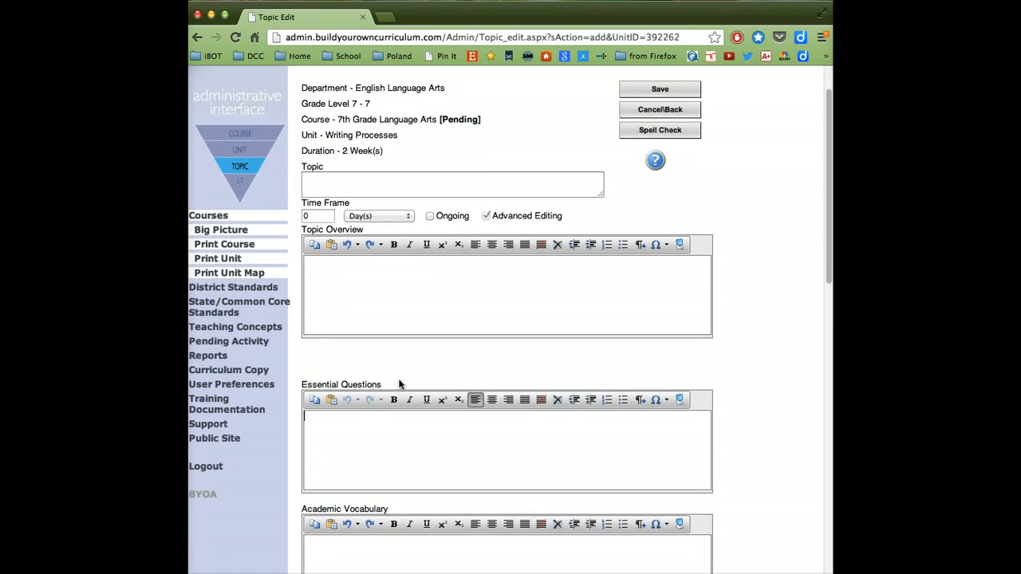
# - Name the topic Prewriting and set its time frame to 2 Day(s)
pyautogui.click(339, 184)
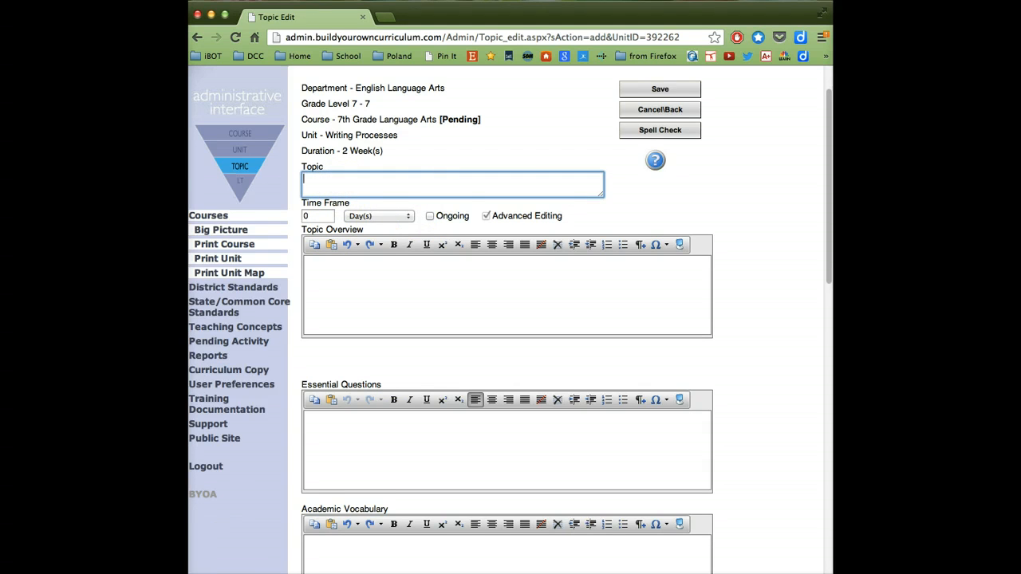
pyautogui.click(335, 186)
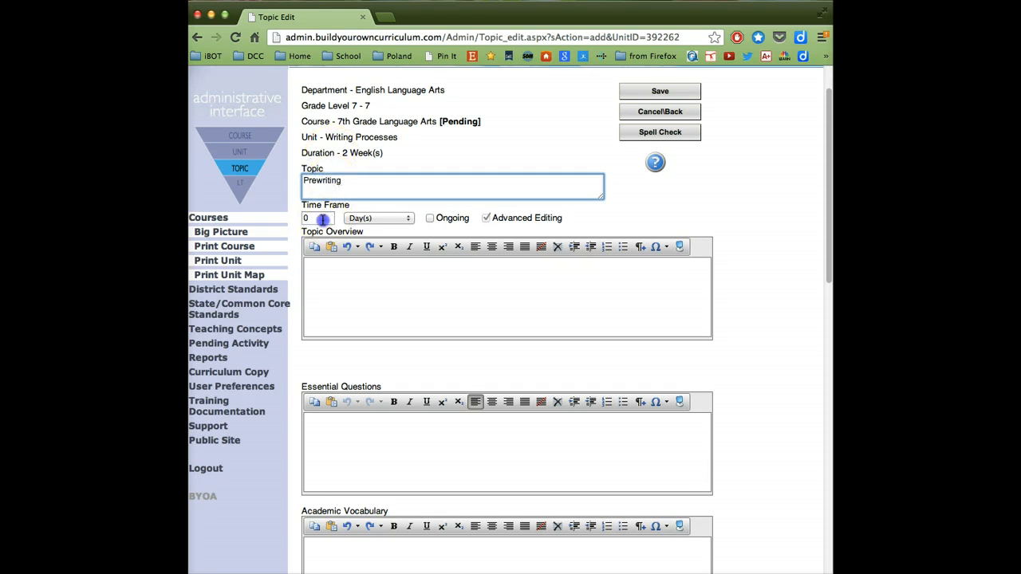
pyautogui.click(318, 219)
pyautogui.write('2')
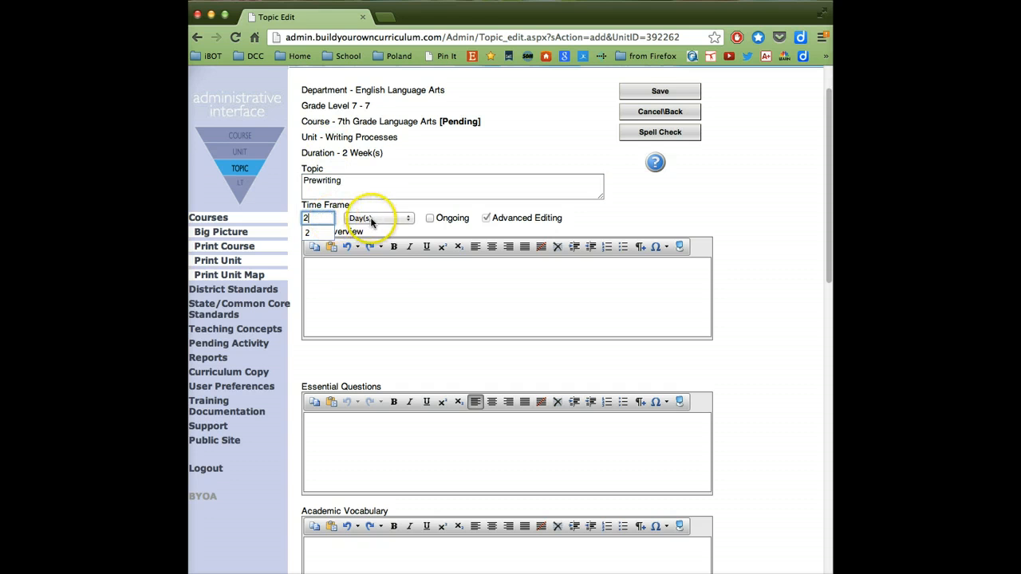
pyautogui.click(380, 221)
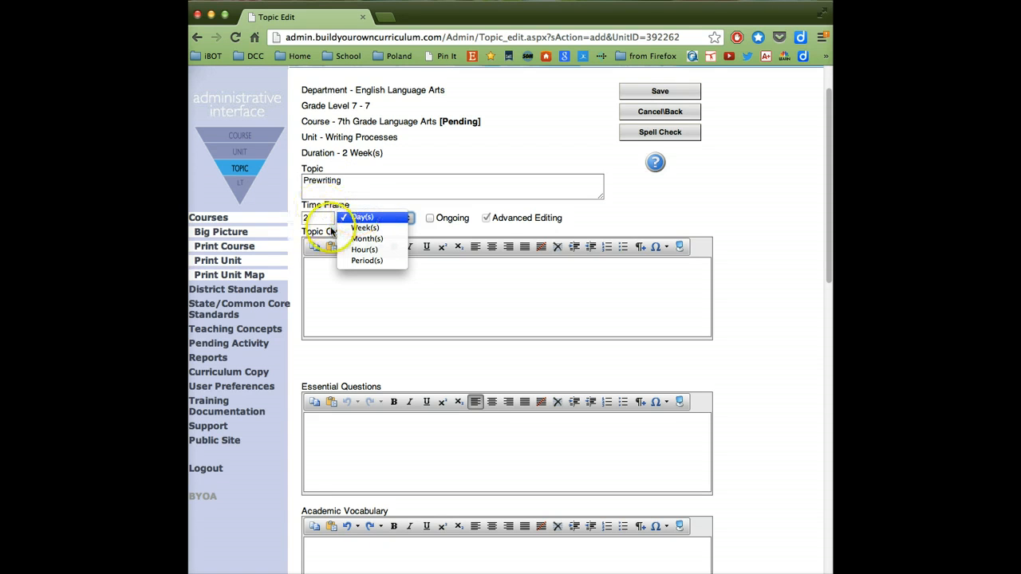
pyautogui.click(347, 218)
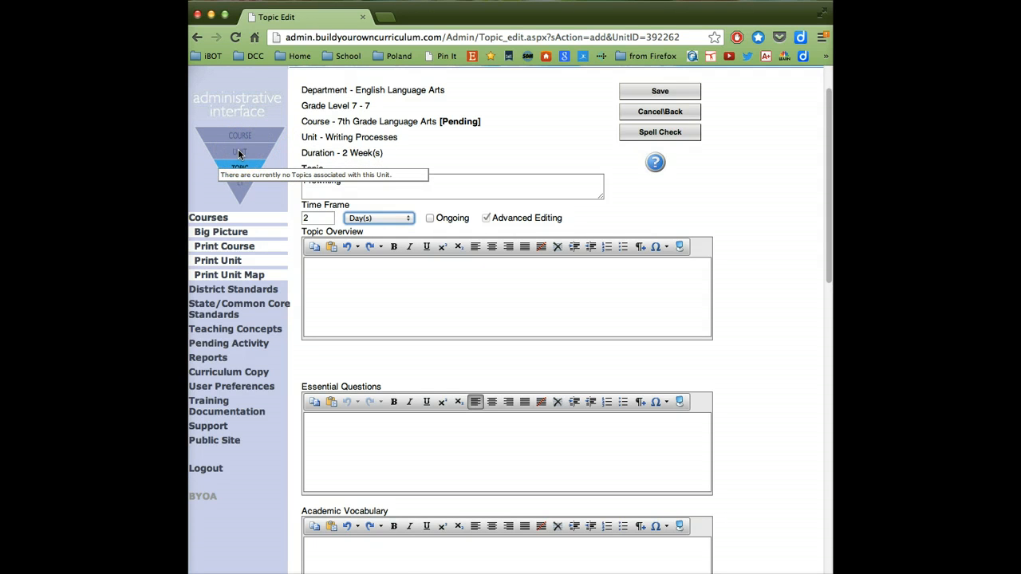
# - Save the Prewriting topic with its text sections, from Topic Overview to Connections, left blank
pyautogui.click(451, 296)
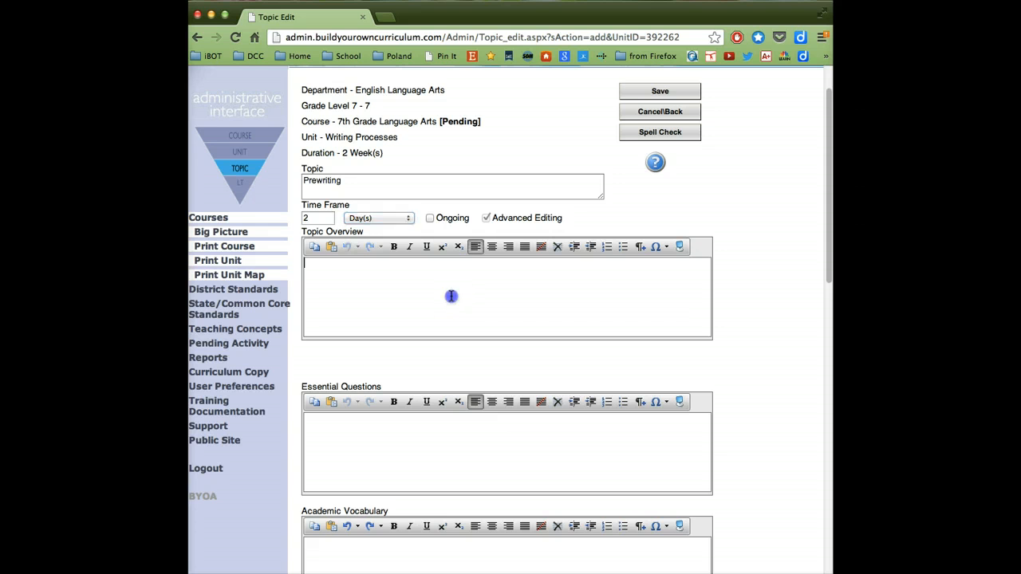
pyautogui.scroll(-10, 451, 292)
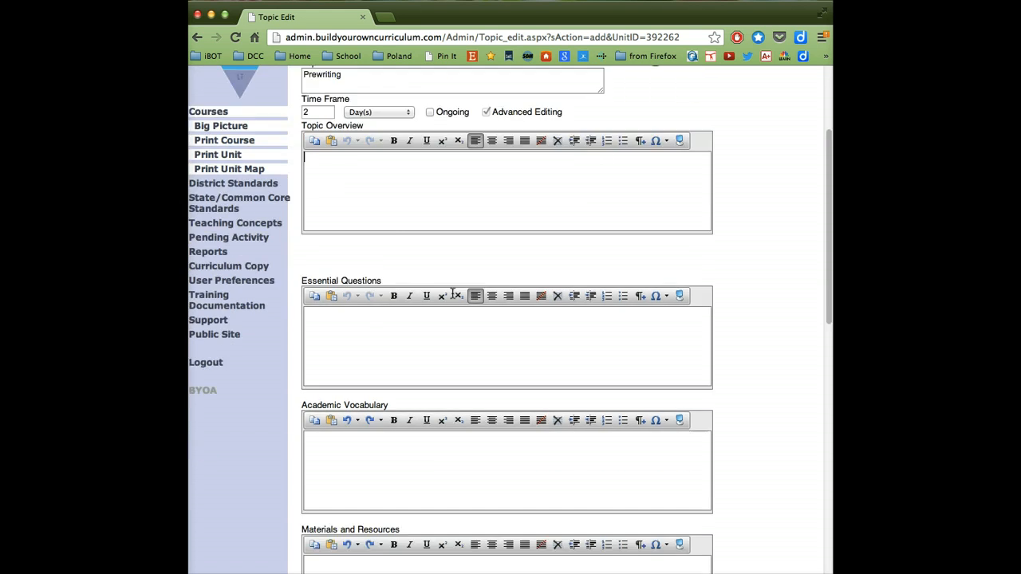
pyautogui.scroll(-3, 452, 299)
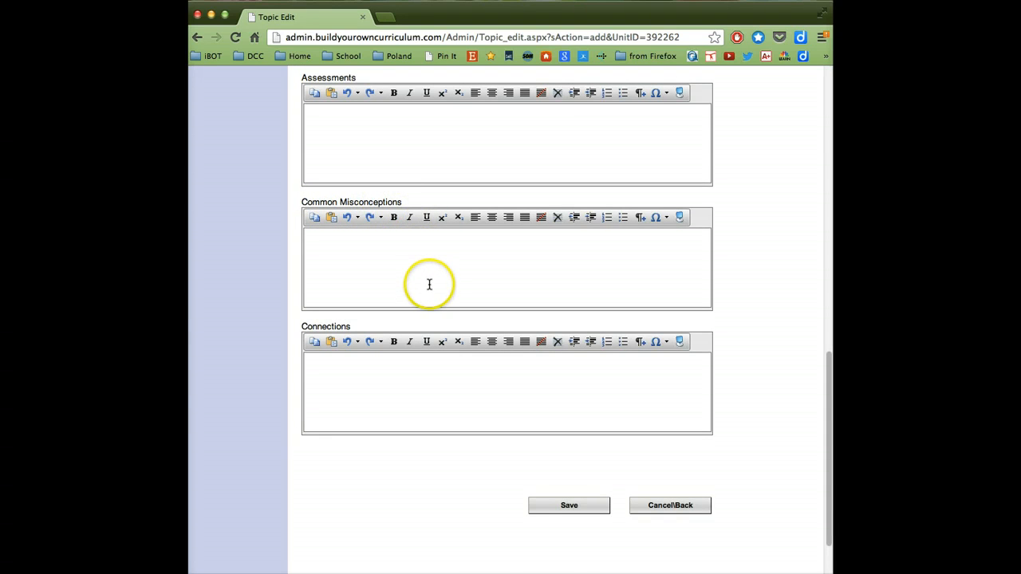
pyautogui.scroll(-1, 429, 283)
pyautogui.click(372, 359)
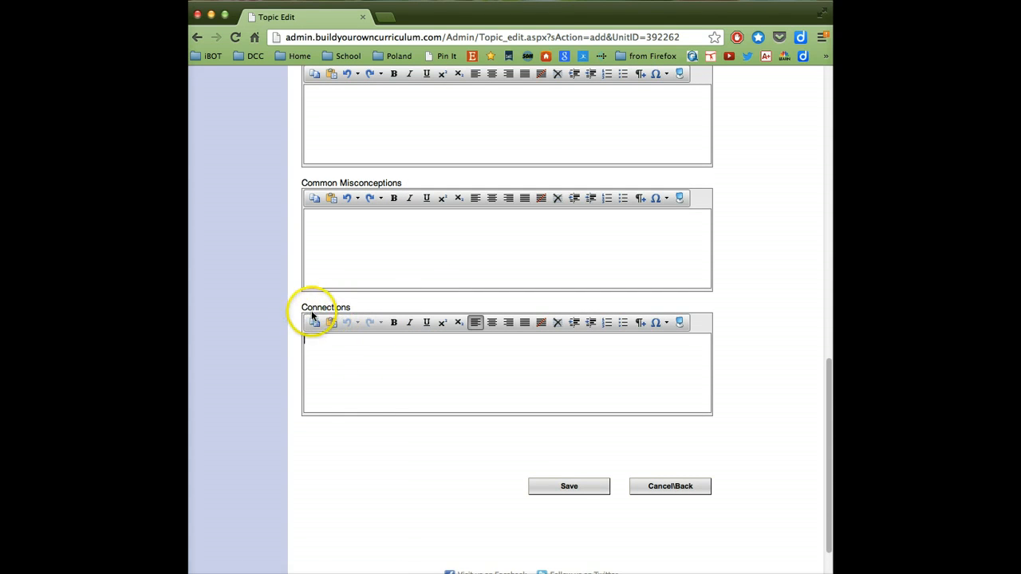
pyautogui.click(353, 362)
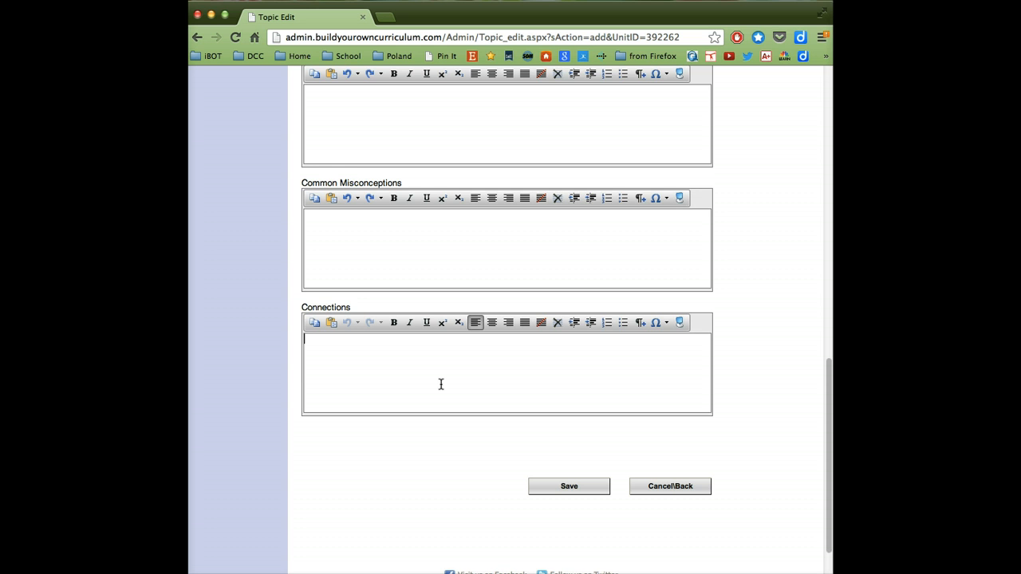
pyautogui.scroll(1, 440, 384)
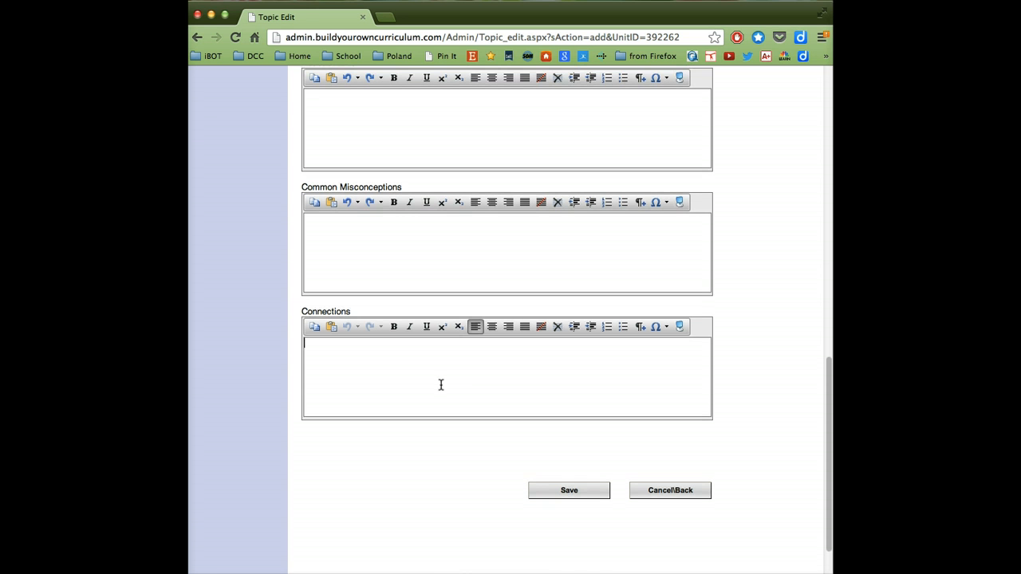
pyautogui.click(561, 493)
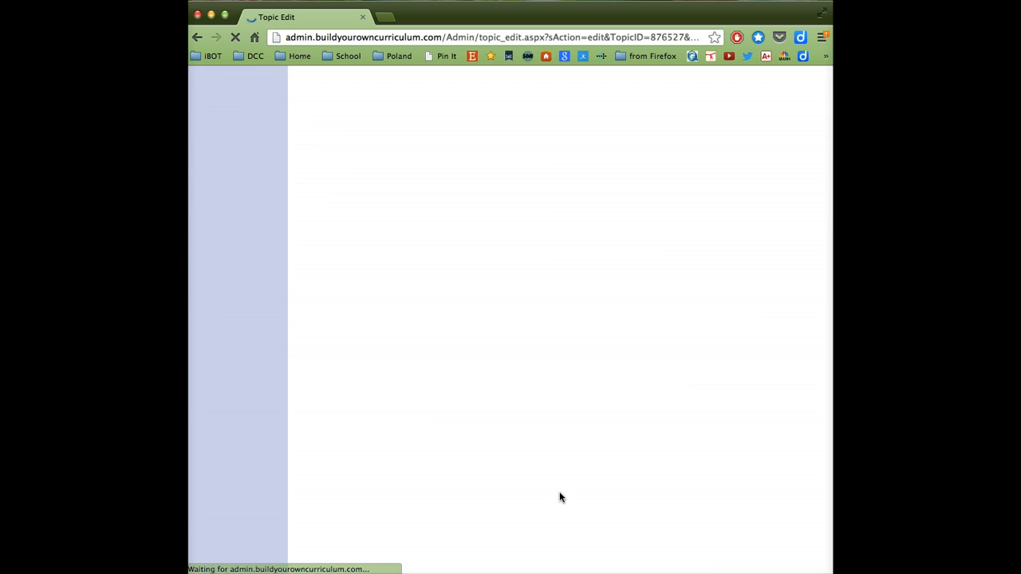
# - Examine the saved topic's additional sections, including Activities, Attachments, Topic Comments and Learning Targets
pyautogui.scroll(-10, 557, 474)
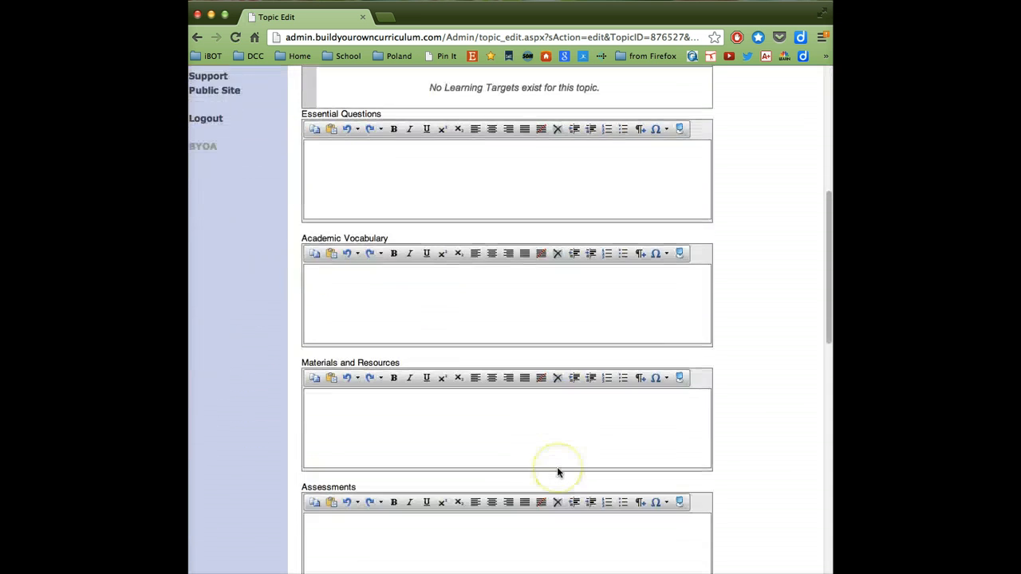
pyautogui.scroll(-6, 557, 473)
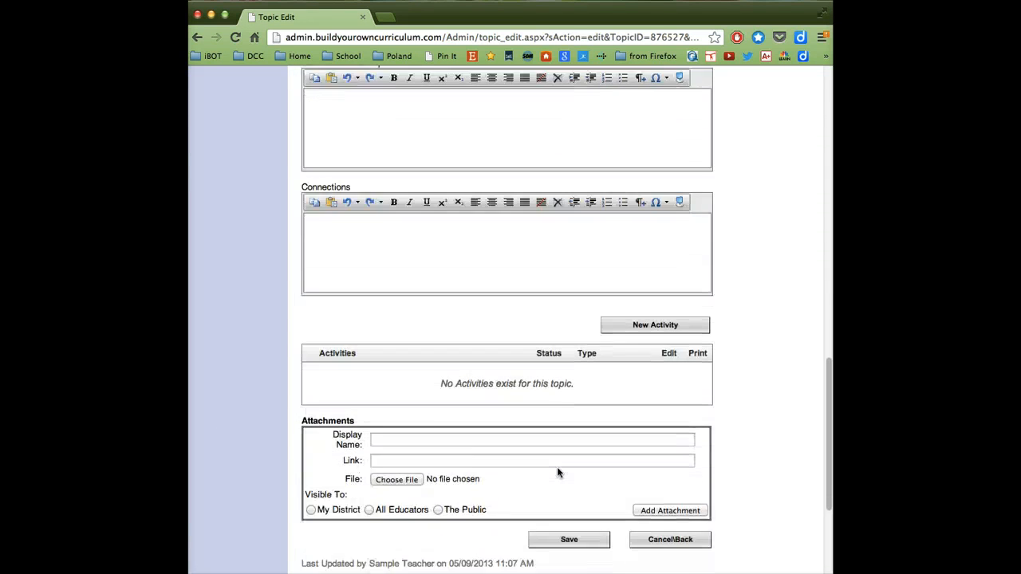
pyautogui.scroll(-3, 459, 386)
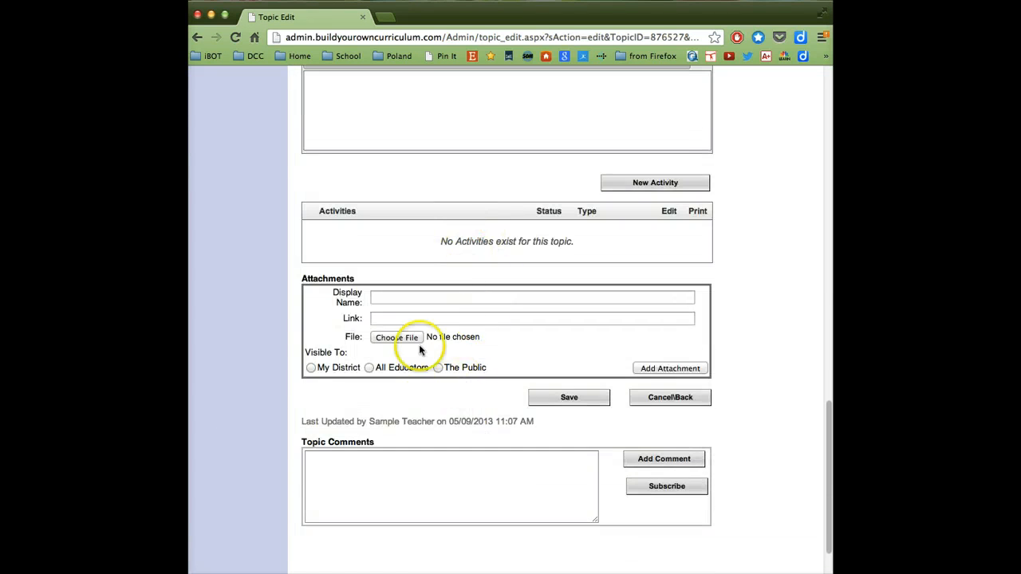
pyautogui.click(651, 183)
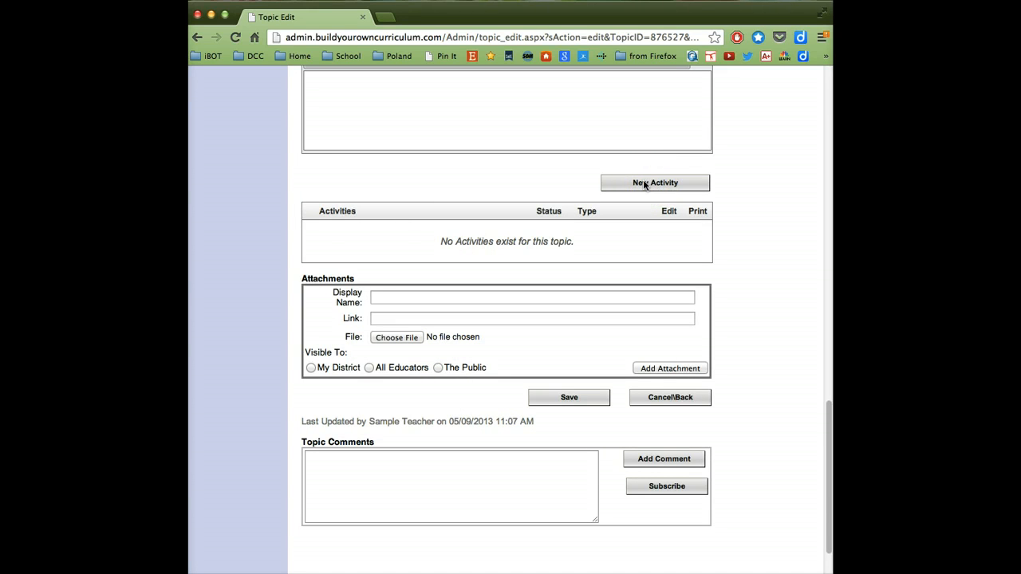
pyautogui.click(653, 184)
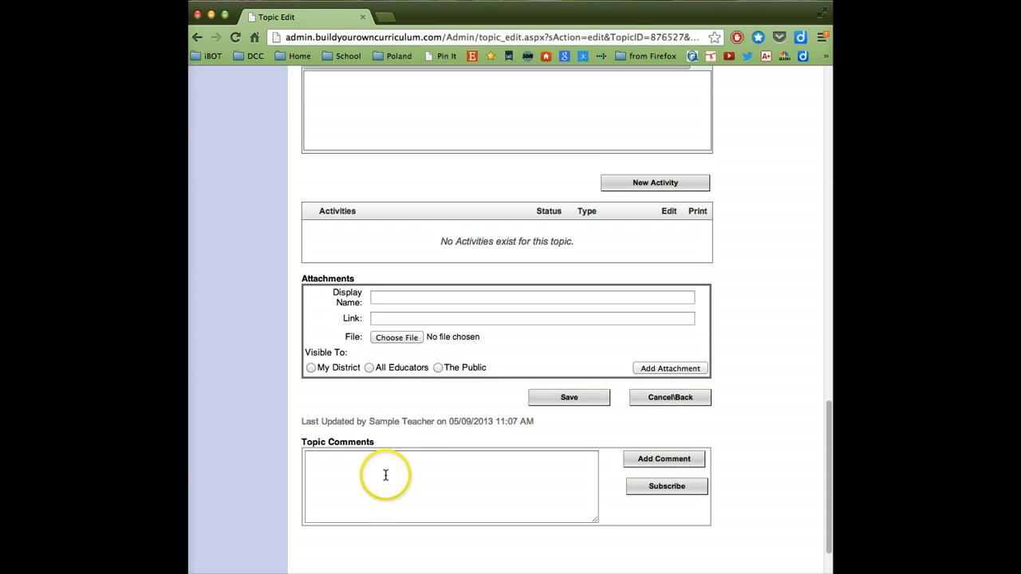
pyautogui.scroll(5, 412, 430)
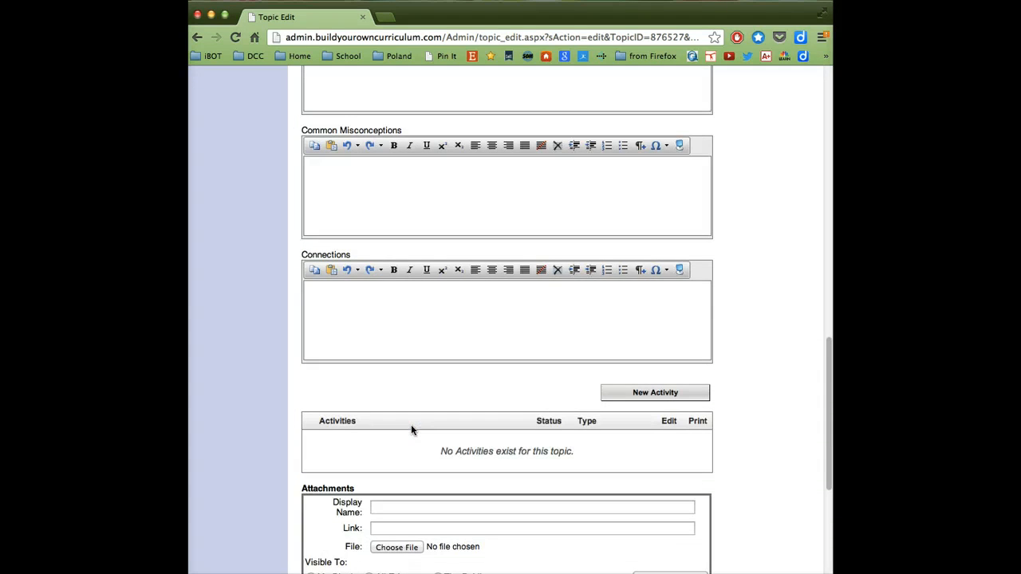
pyautogui.scroll(15, 411, 430)
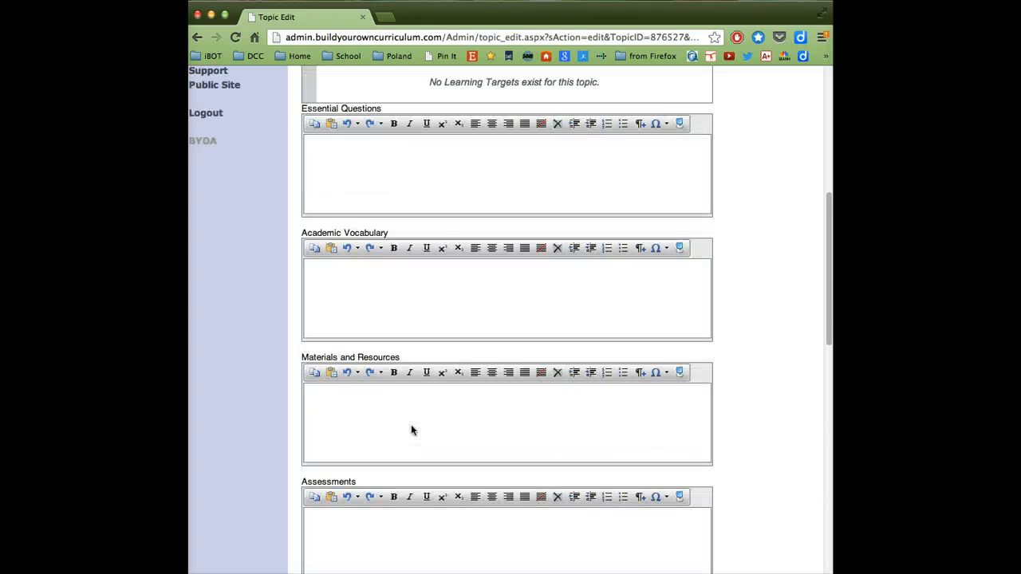
pyautogui.scroll(5, 411, 430)
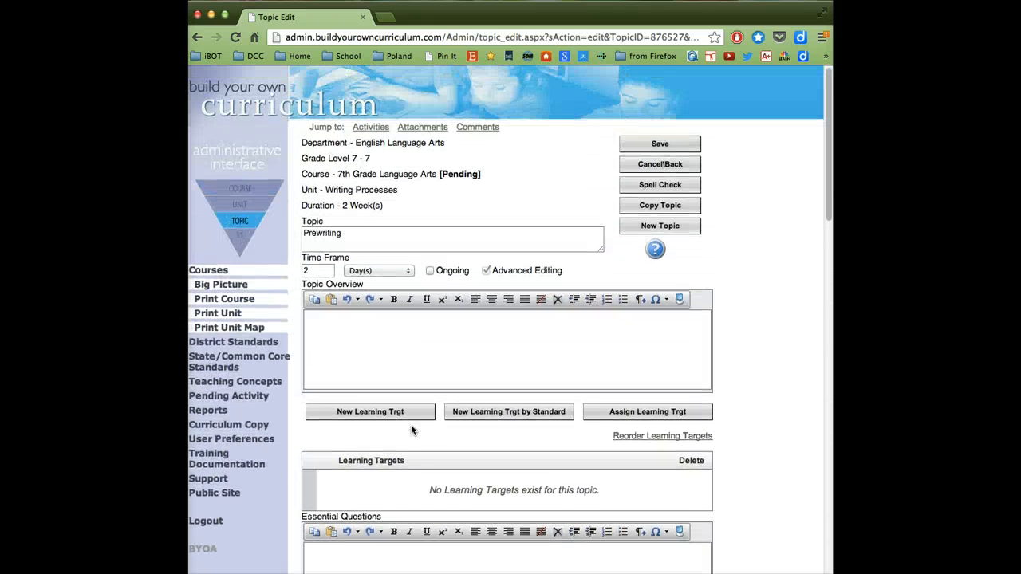